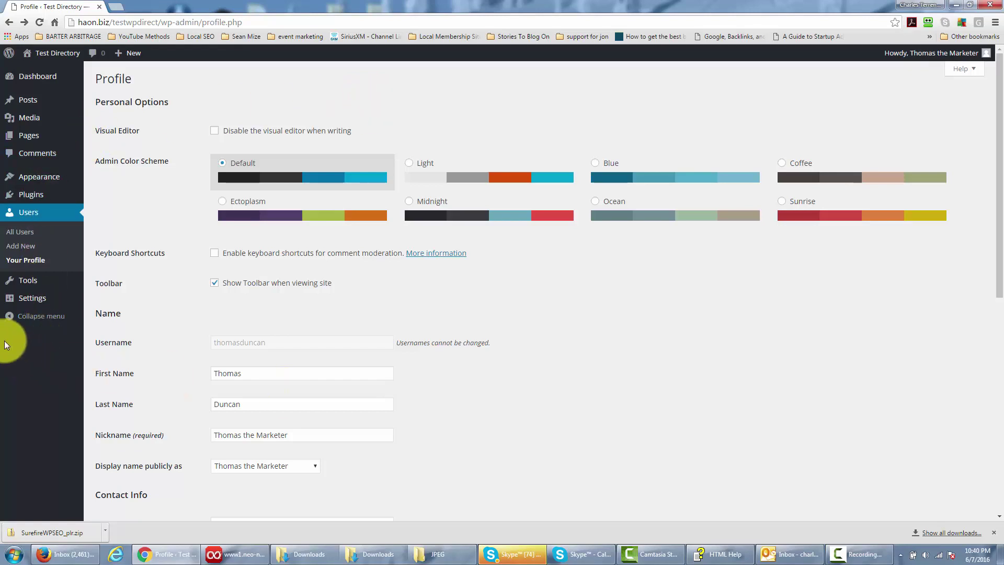
- In the General settings, set the site title to "Testing for Wordpress Installation" and a tagline beginning "This Site is set up temporarily for a Wordpress"
click(33, 300)
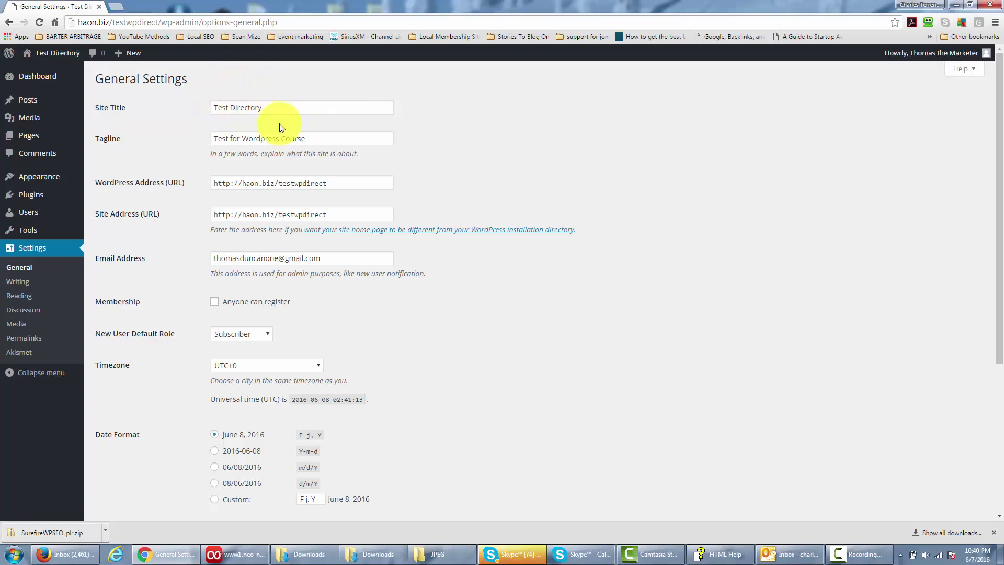
drag(286, 107, 208, 106)
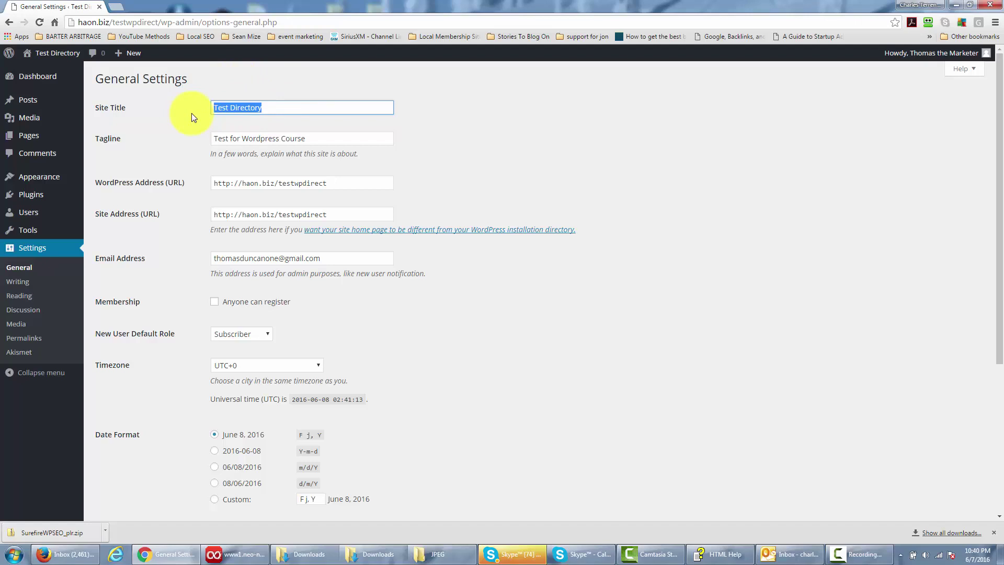
text(Testing for Wordpress Installation)
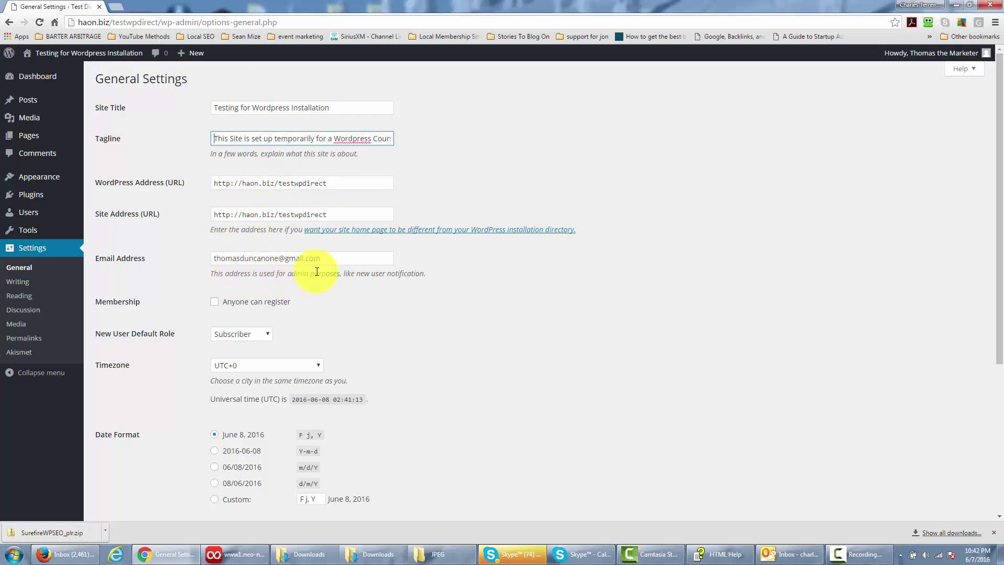
click(344, 281)
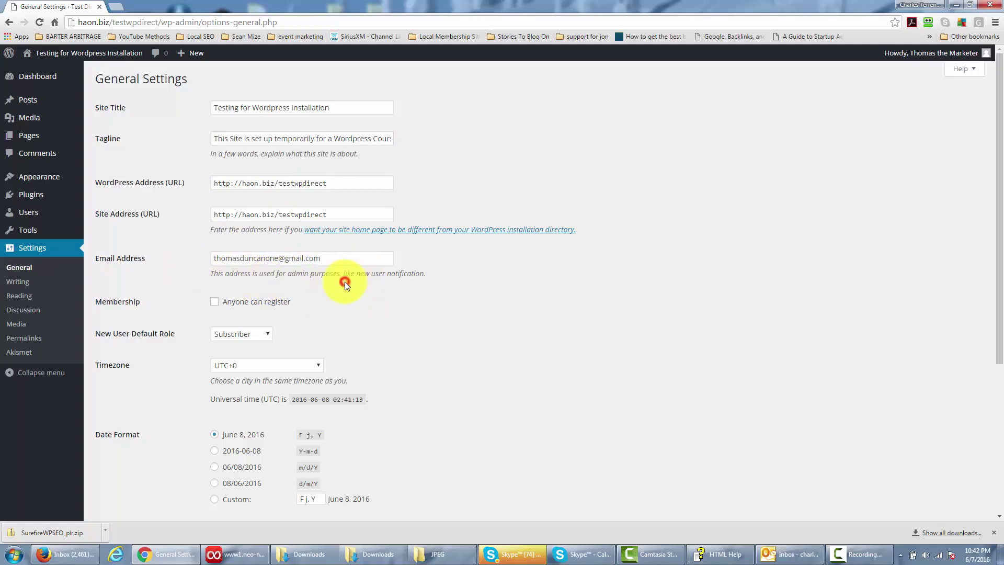
- Turn the "Anyone can register" membership option on and back off
scroll(343, 281, down, 1)
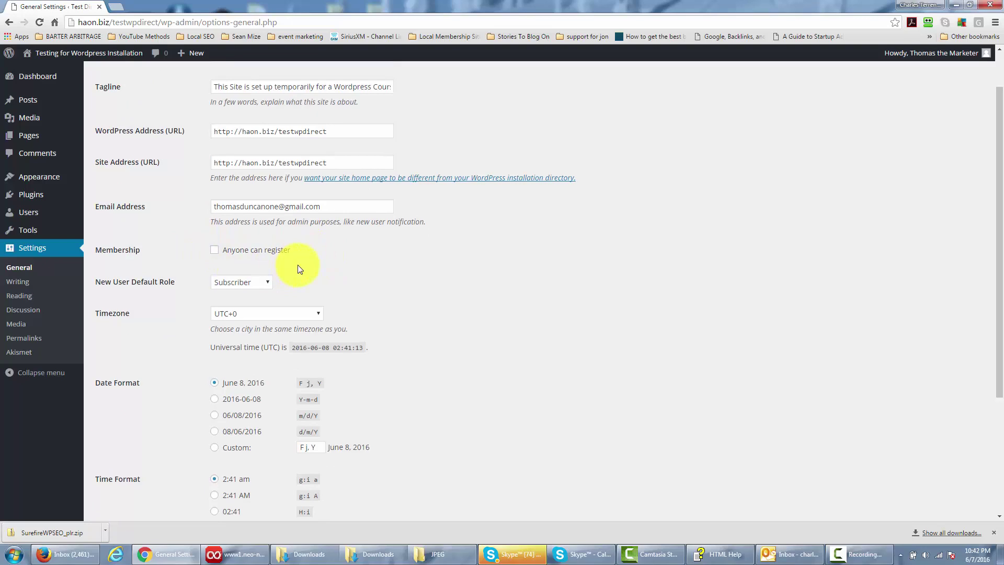
scroll(282, 262, up, 1)
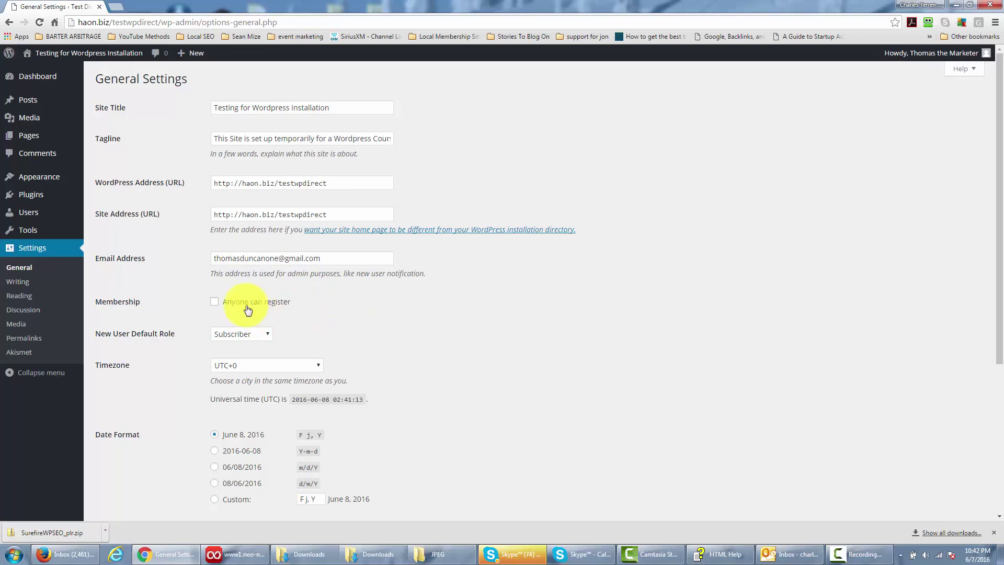
click(214, 302)
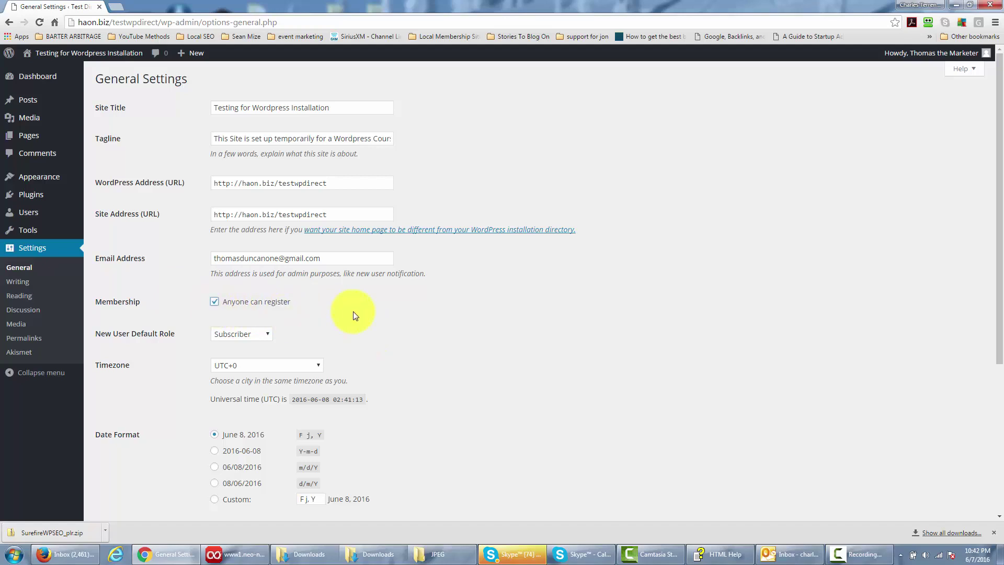
click(215, 302)
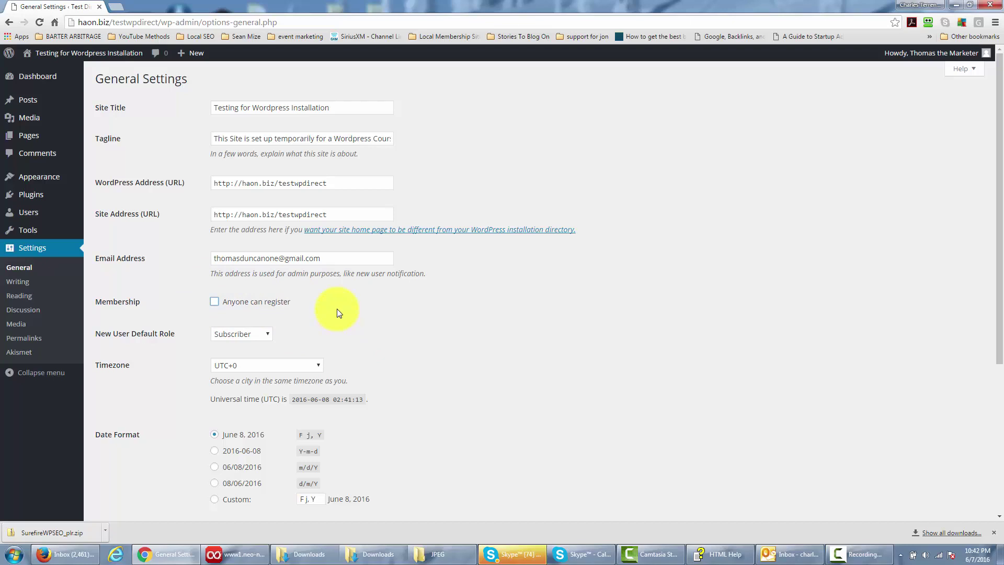
scroll(337, 308, down, 1)
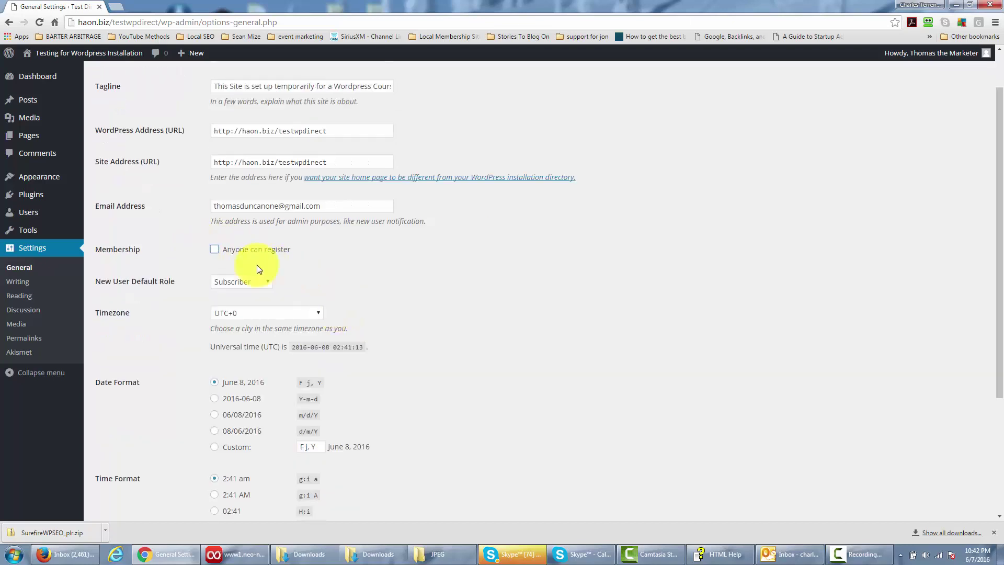
scroll(336, 276, up, 1)
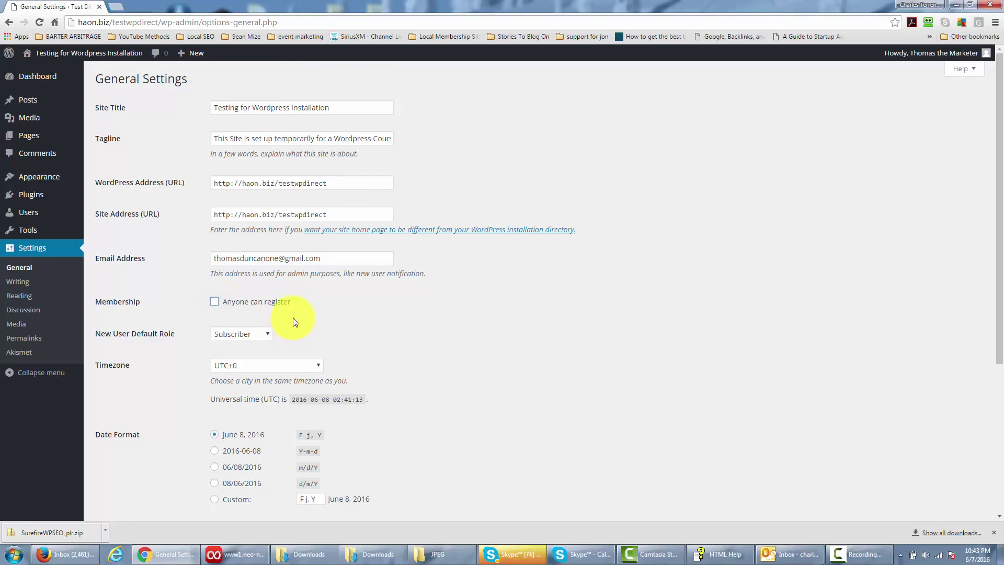
- View the roles available for New User Default Role without changing the selection
scroll(293, 319, down, 1)
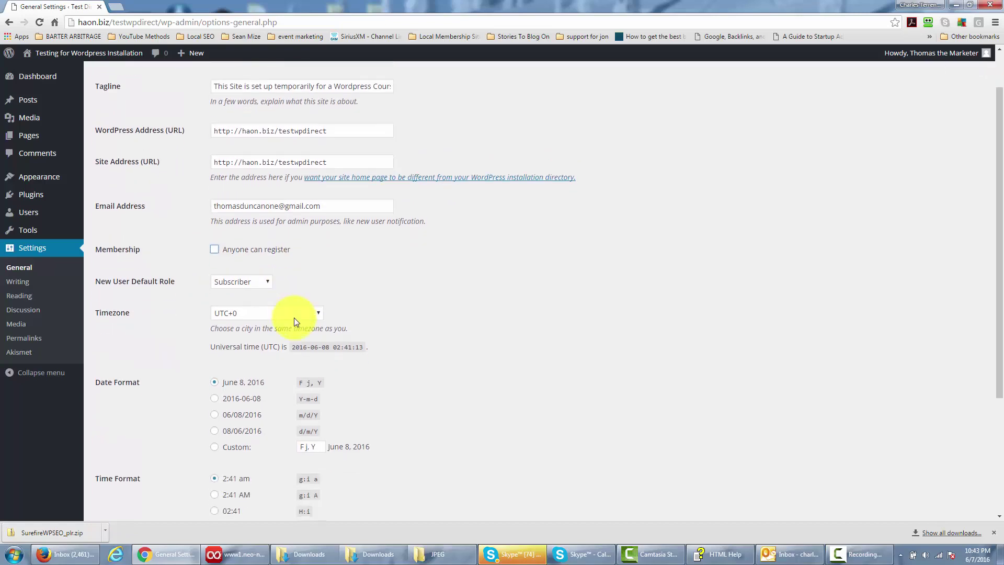
click(267, 282)
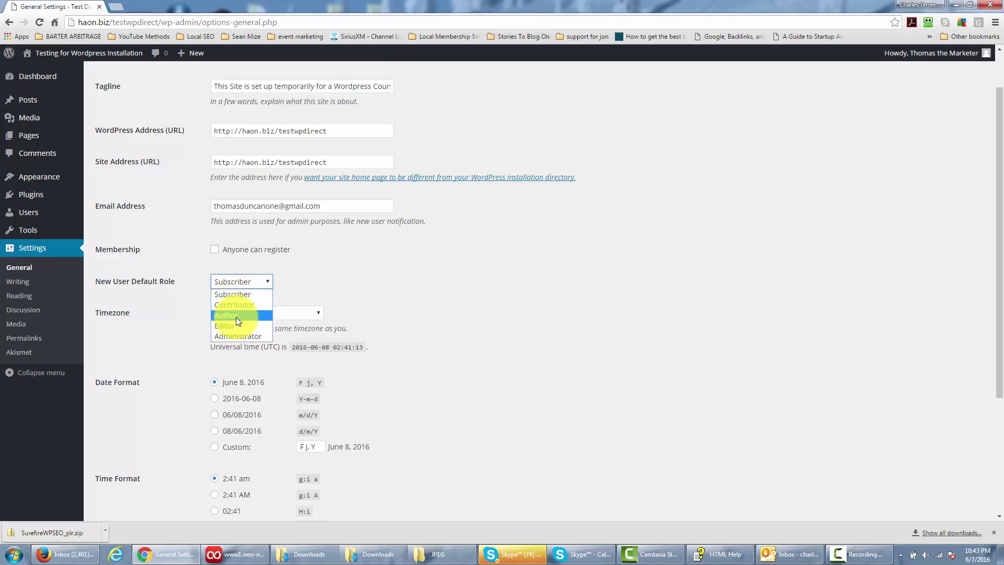
click(343, 281)
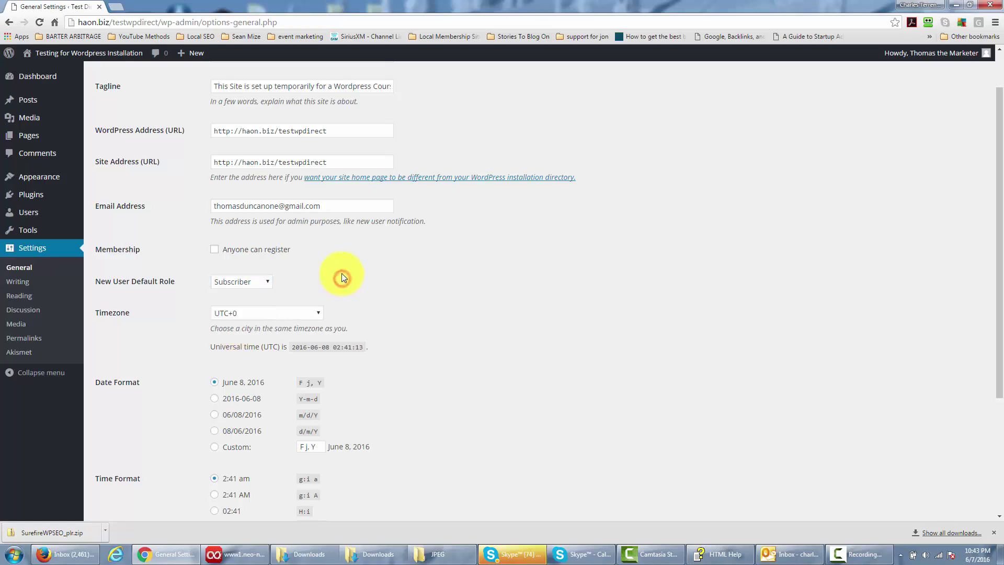
- Search the web for "utc code for new york city" and set the site's timezone to UTC-4
scroll(341, 275, down, 2)
scroll(387, 284, up, 1)
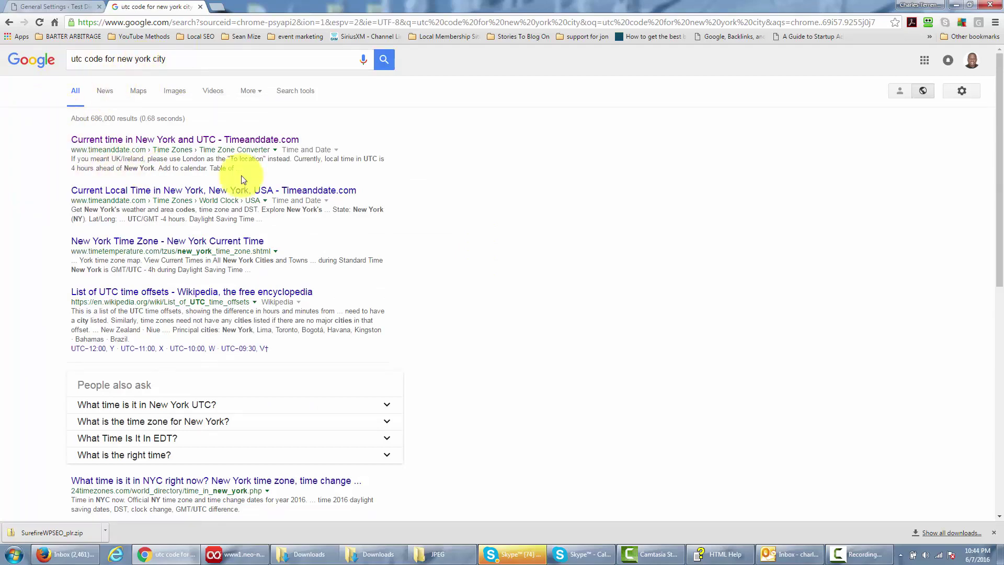
click(185, 140)
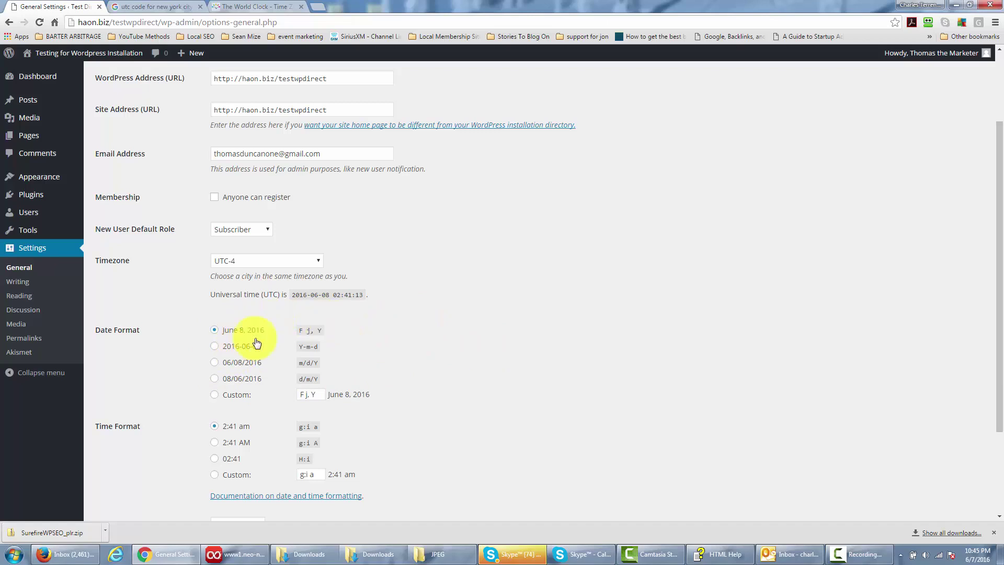
- Set the week to start on Sunday and save the general settings
scroll(404, 337, down, 3)
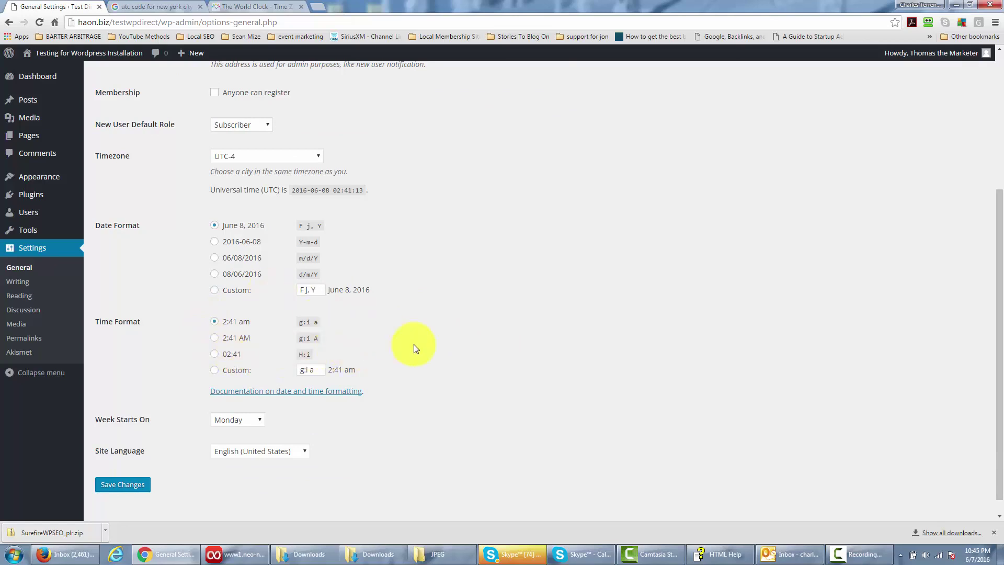
scroll(413, 345, down, 1)
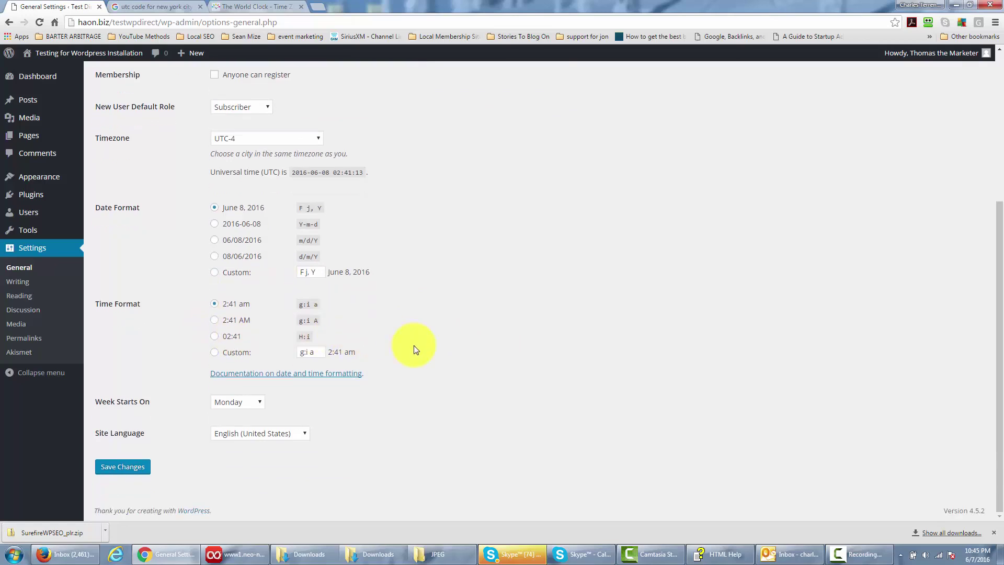
click(259, 402)
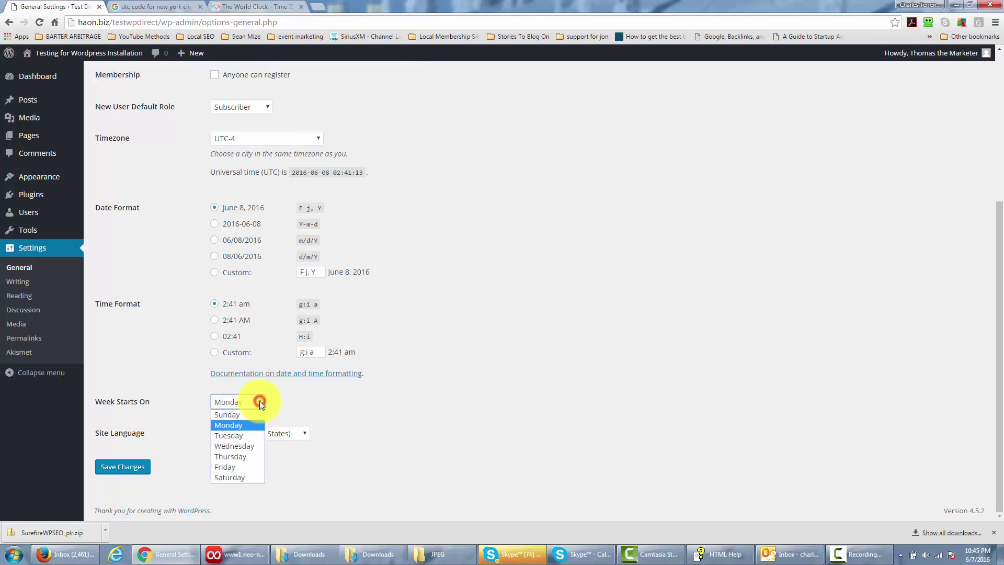
click(232, 415)
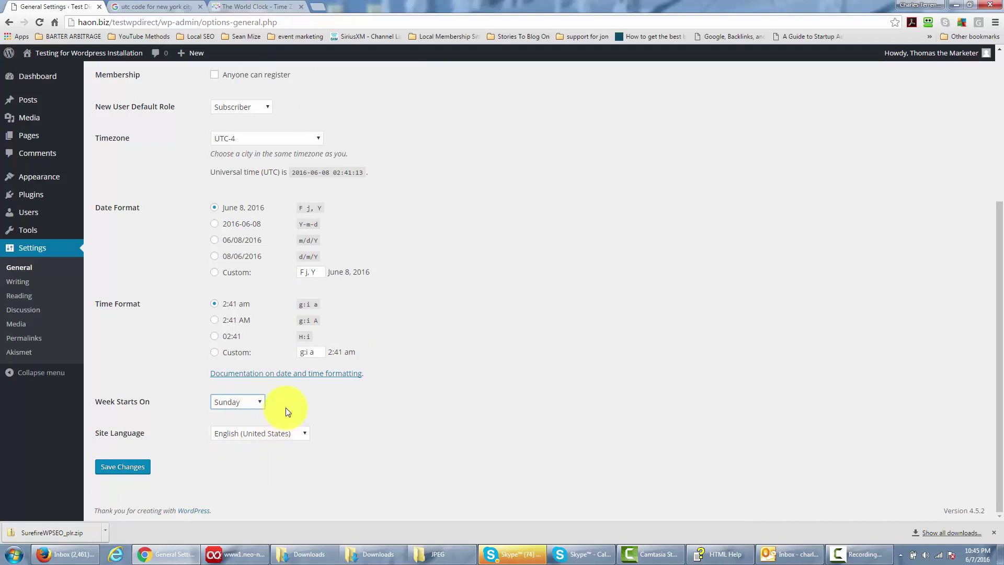
scroll(402, 418, up, 1)
scroll(403, 413, up, 1)
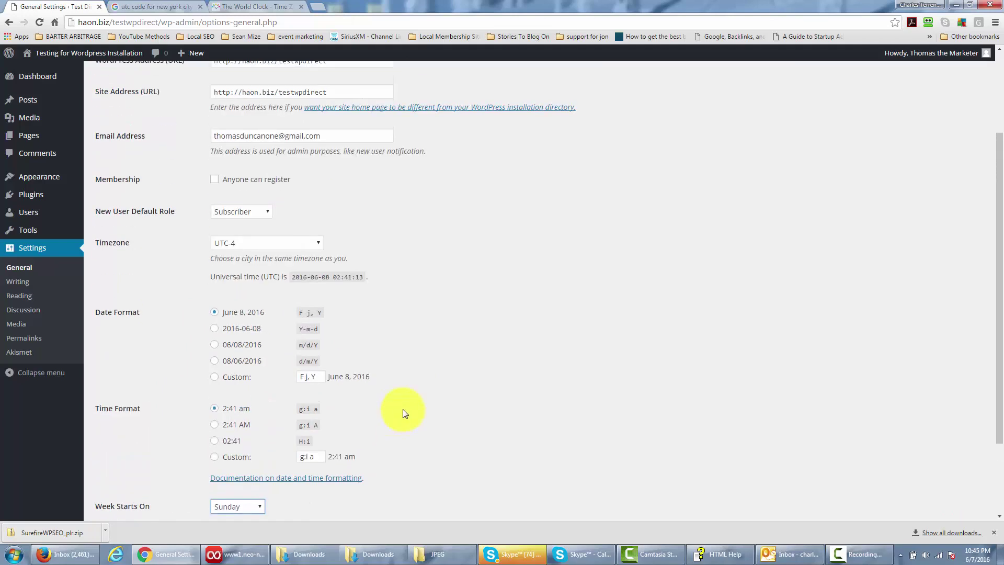
scroll(403, 409, down, 2)
click(134, 470)
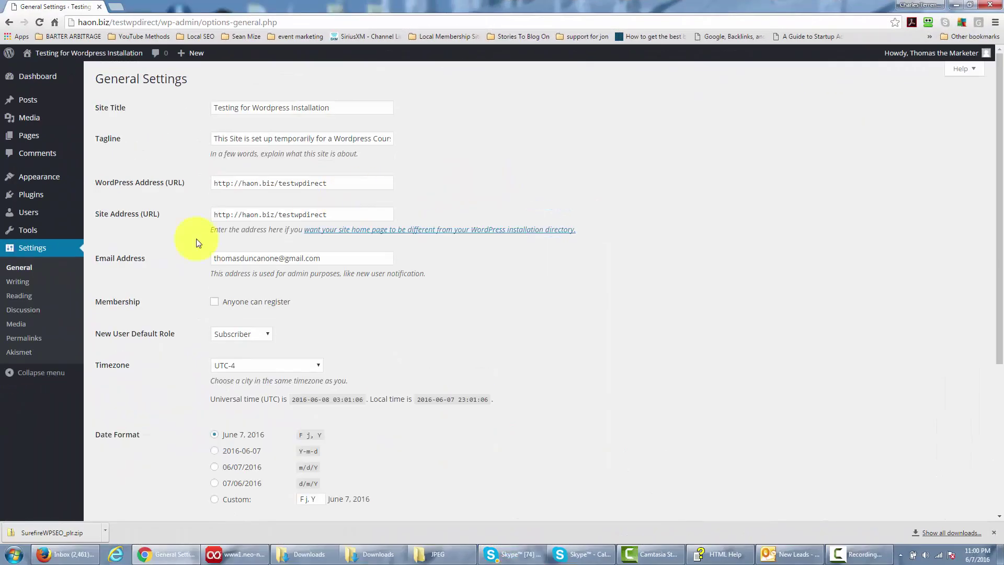
- Review the default post category and default post format choices in the Writing settings and save the page
click(18, 281)
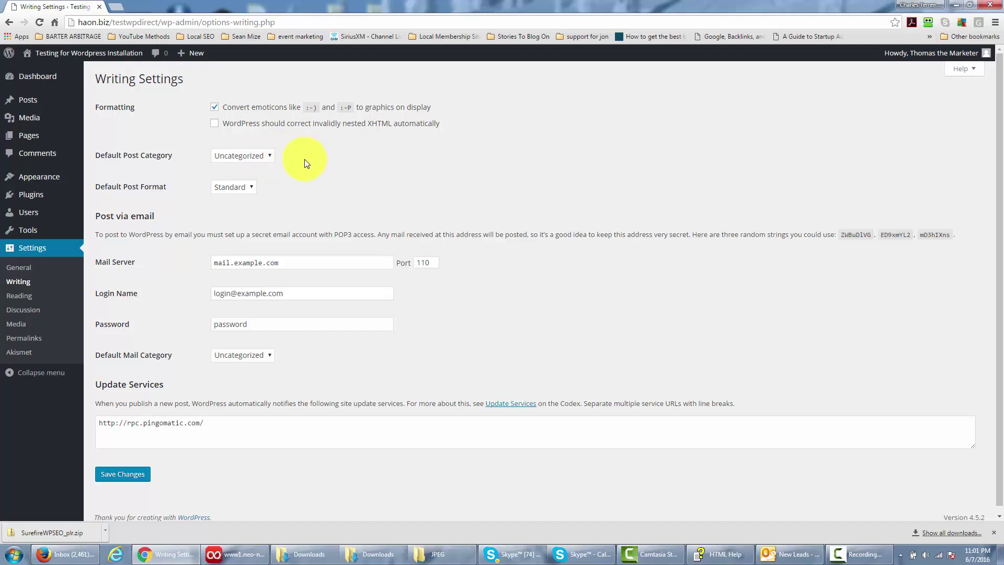
click(268, 153)
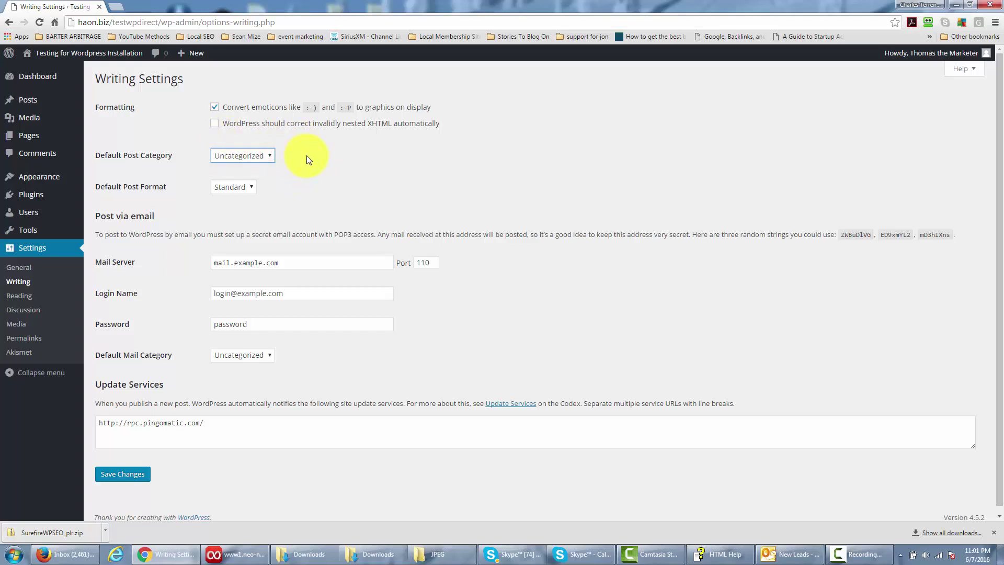
scroll(307, 156, down, 1)
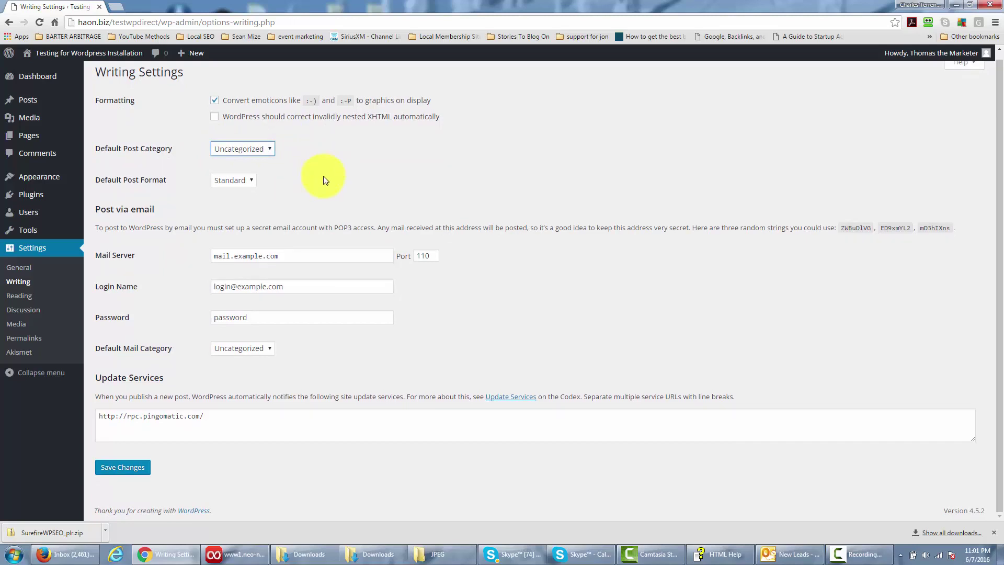
click(251, 180)
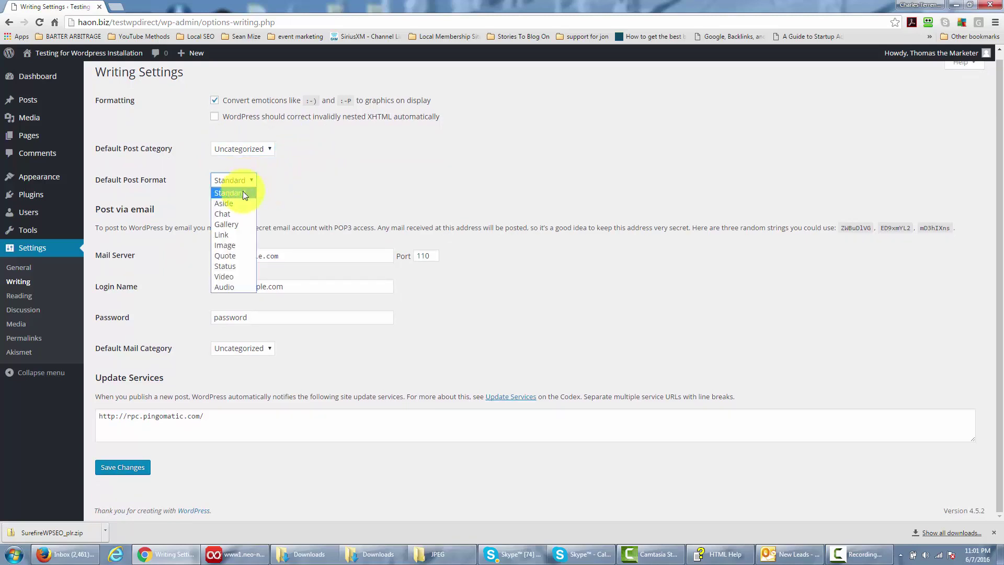
click(294, 184)
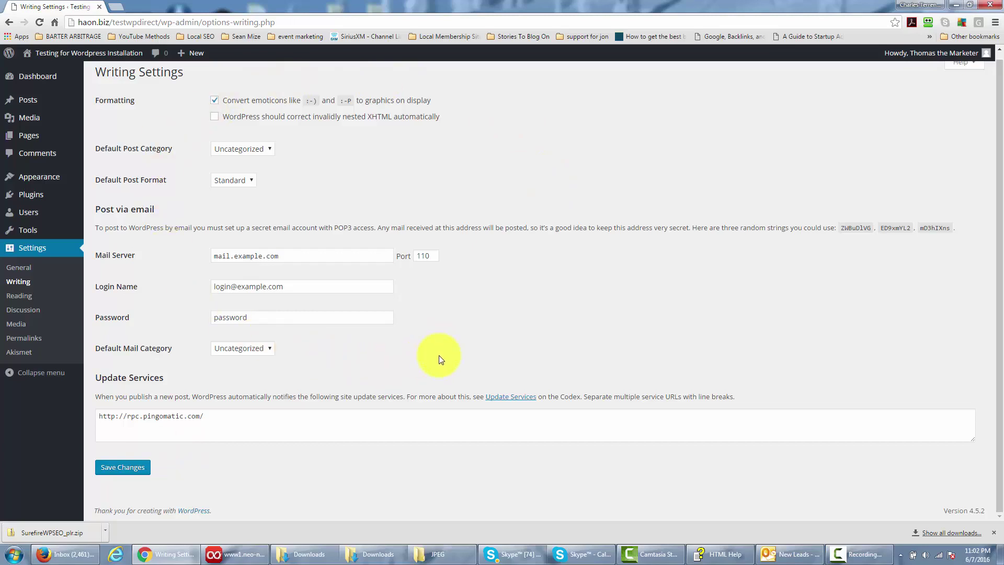
click(133, 467)
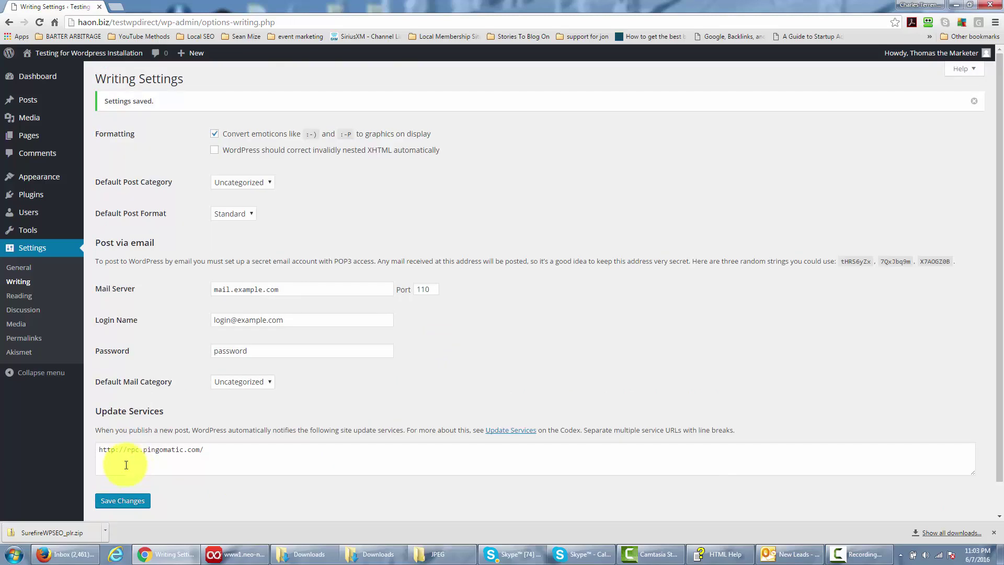